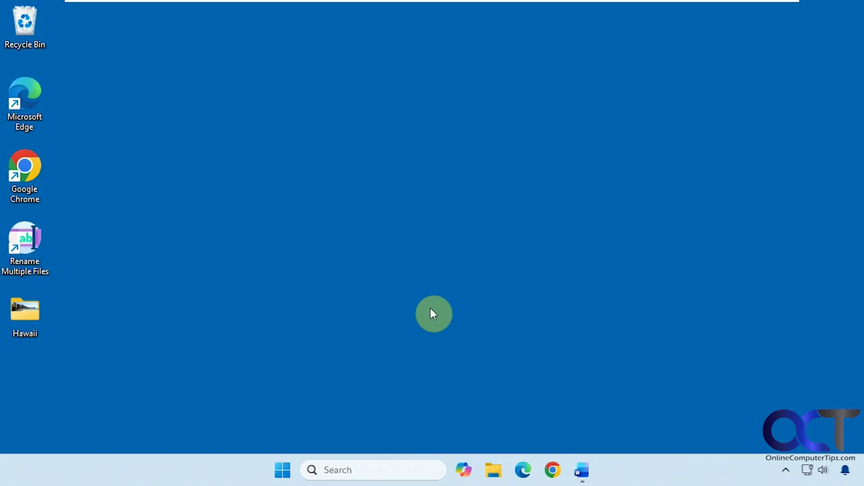
- Lock the PC from the Start menu's power options
click(283, 470)
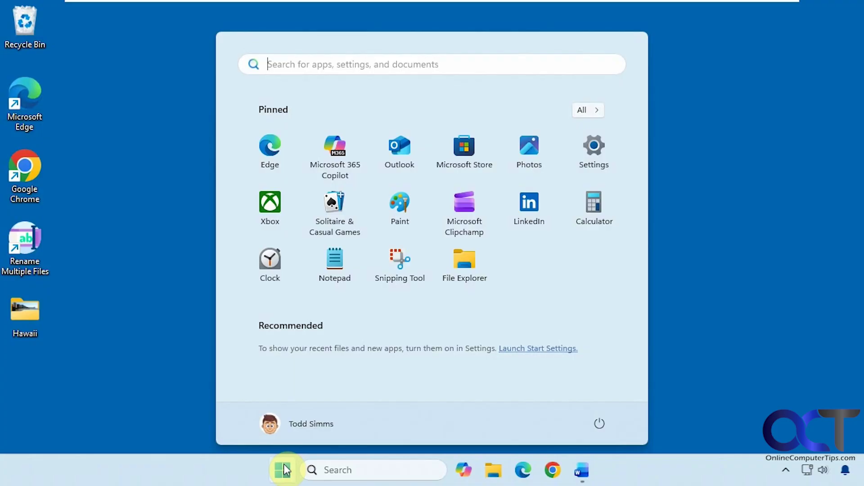
click(599, 425)
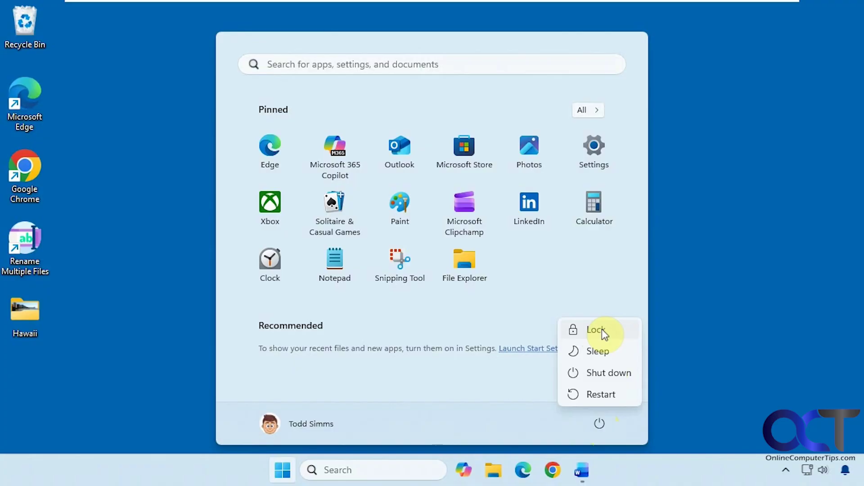
mouse_move(583, 469)
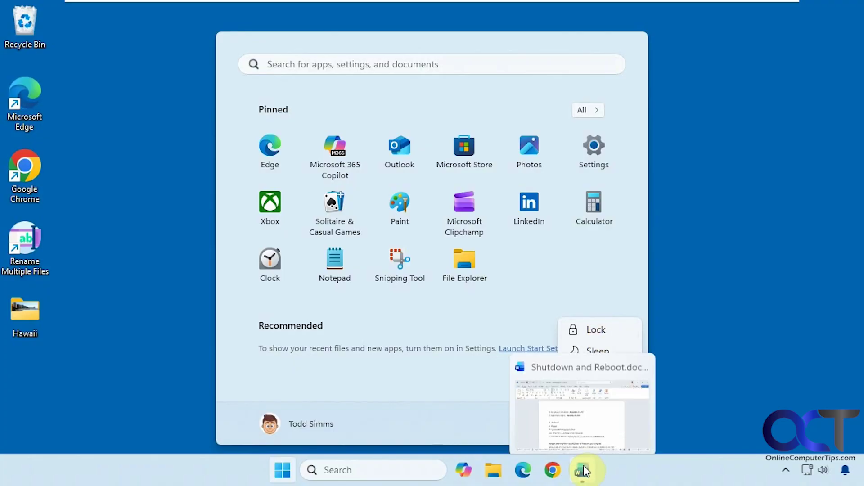
click(596, 329)
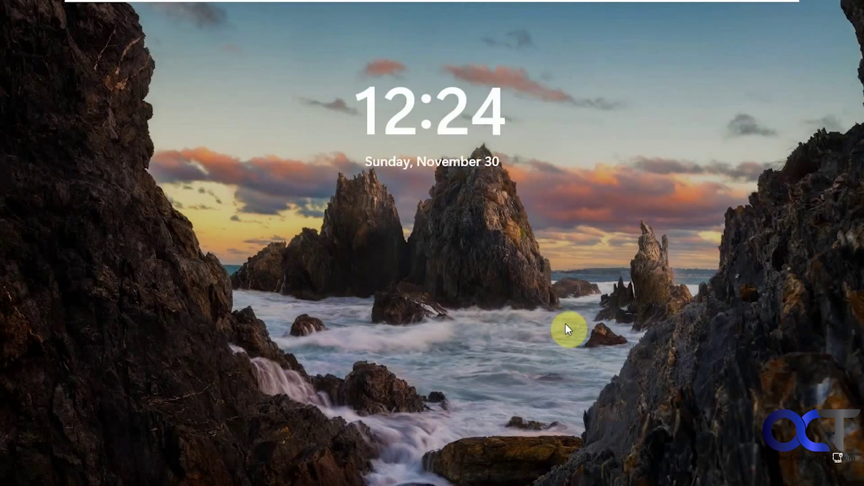
- Sign back in with the account PIN and bring up the power options again
click(565, 323)
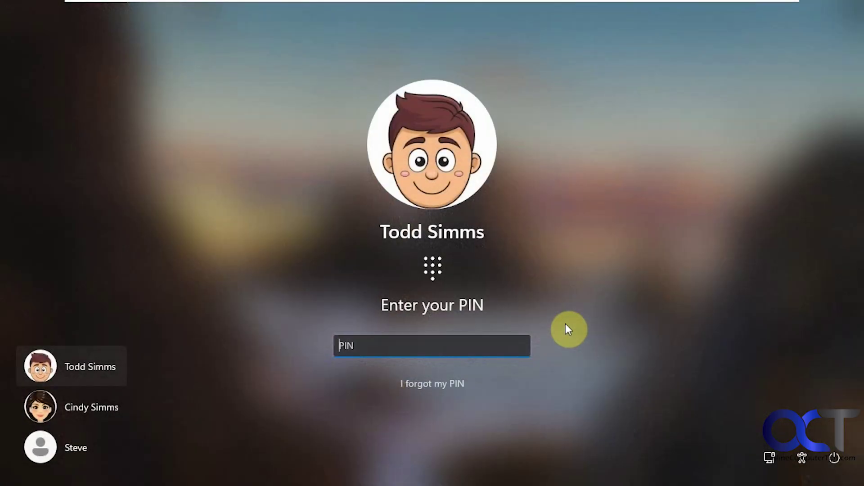
text(••••)
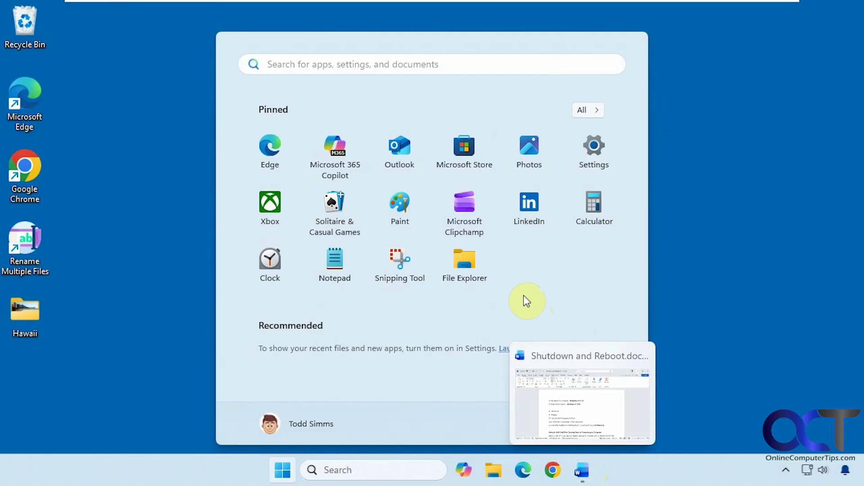
click(601, 425)
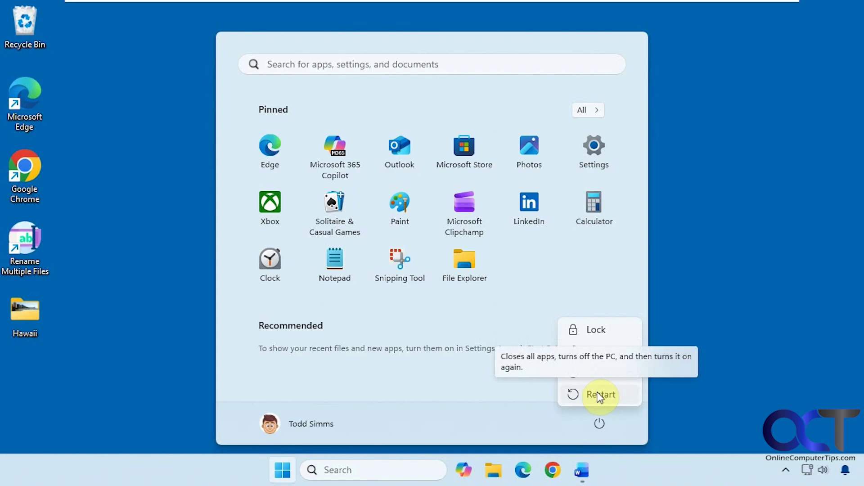
- Dismiss the power flyout and the Start menu, returning to the plain desktop
click(736, 388)
click(736, 389)
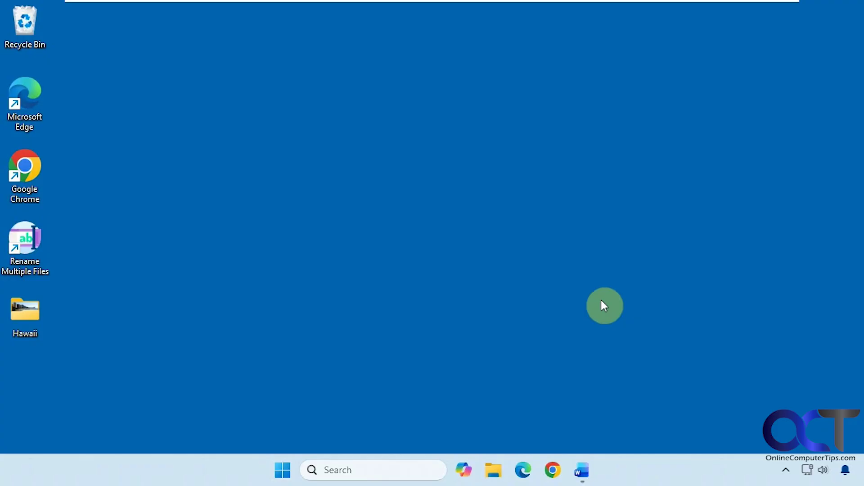
- Bring up the Shut Down Windows dialog with Alt+F4, review its actions, and cancel it
key(alt+F4)
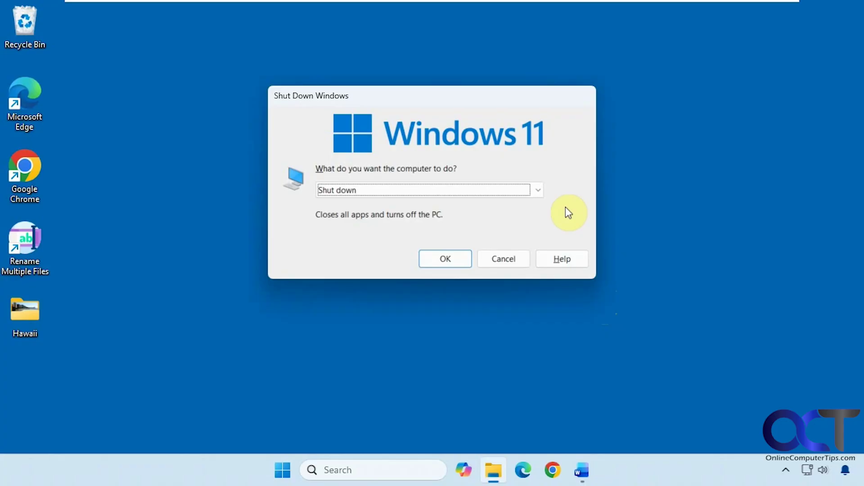
click(539, 192)
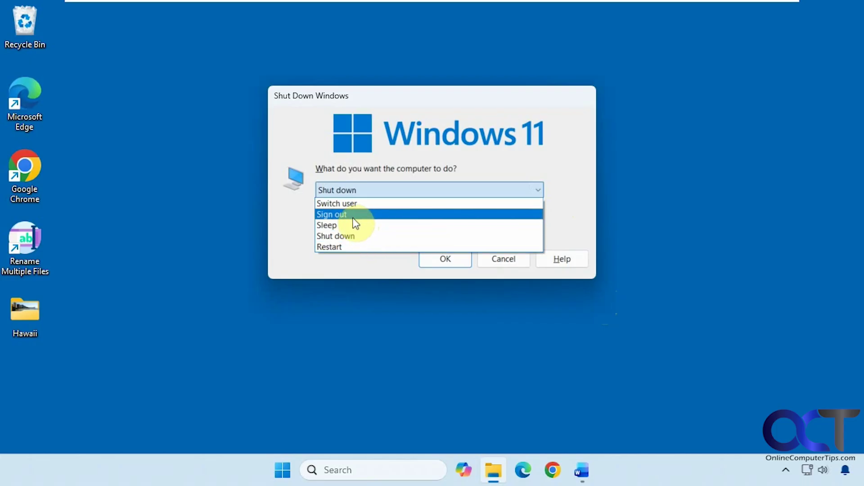
click(486, 257)
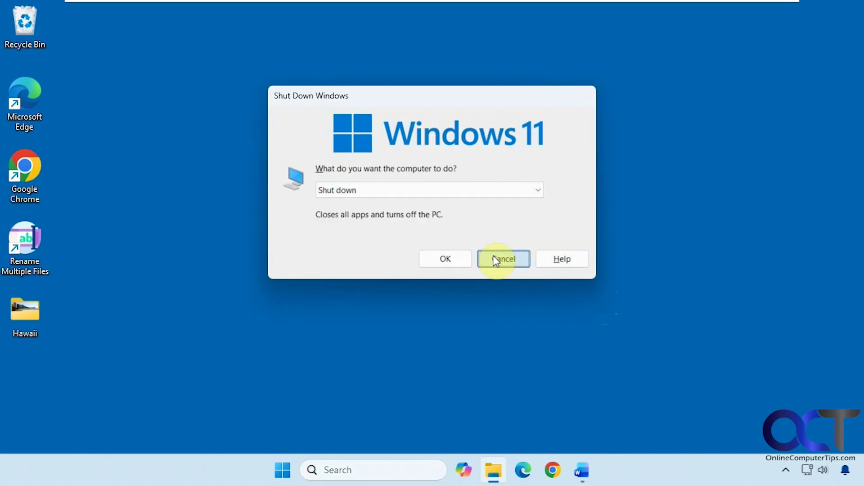
click(492, 255)
- View the account's sign-out options and other users list, then close Start without signing out
click(283, 470)
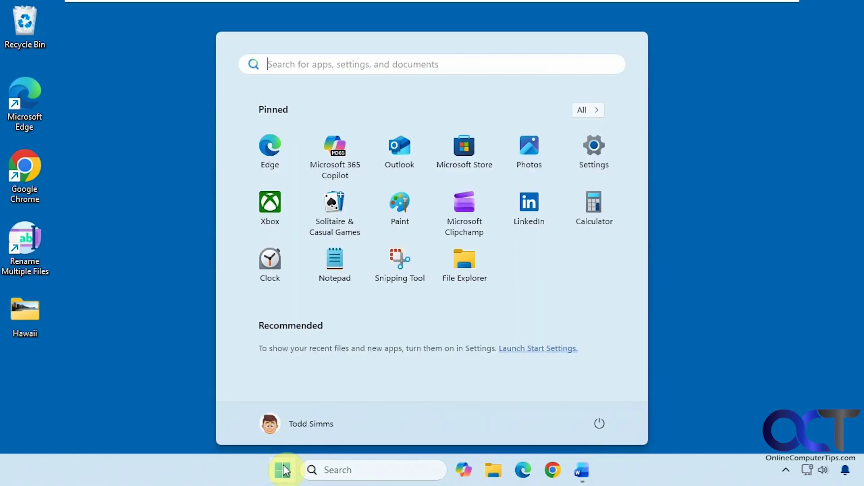
click(312, 423)
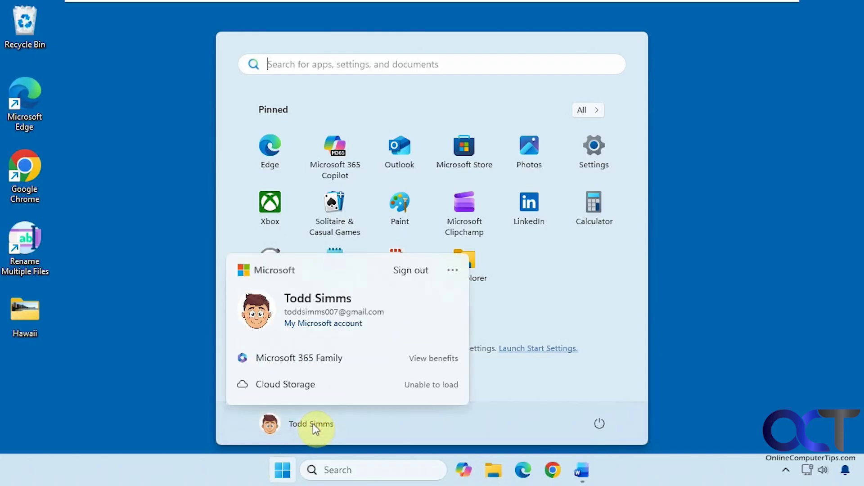
click(453, 272)
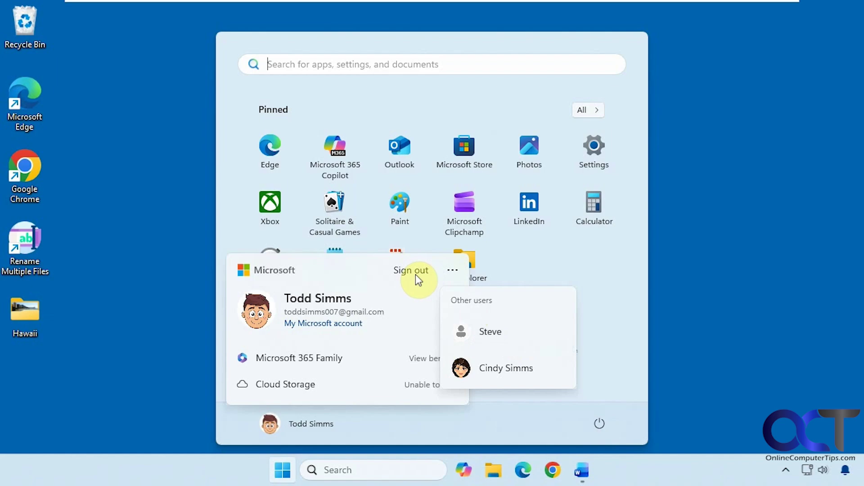
click(716, 252)
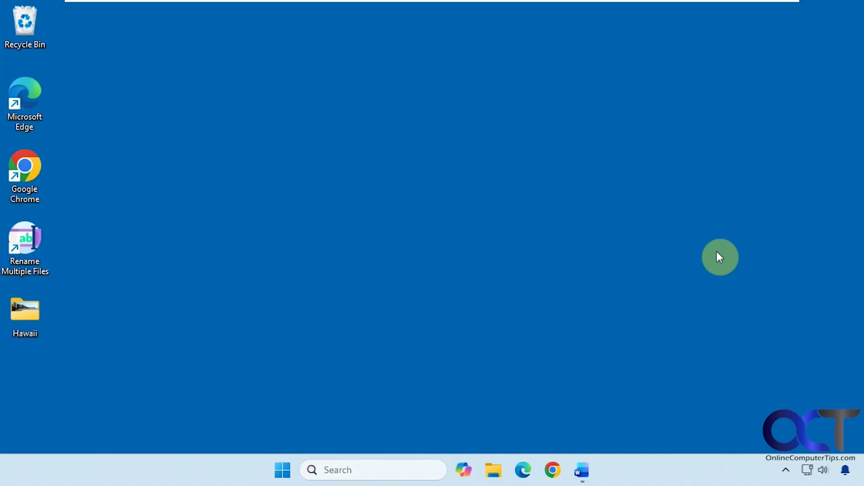
- Copy 'shutdown /r /f /t 0' from the Shutdown and Reboot document and start a Windows search
click(580, 470)
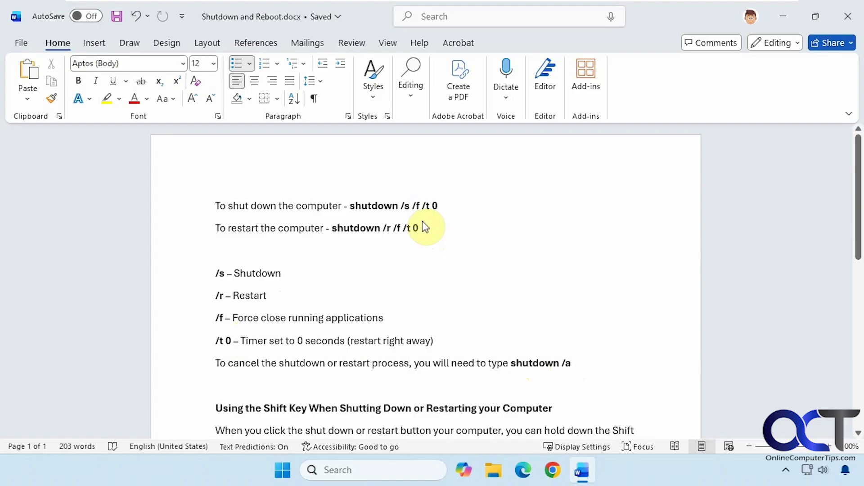
drag(421, 227, 349, 225)
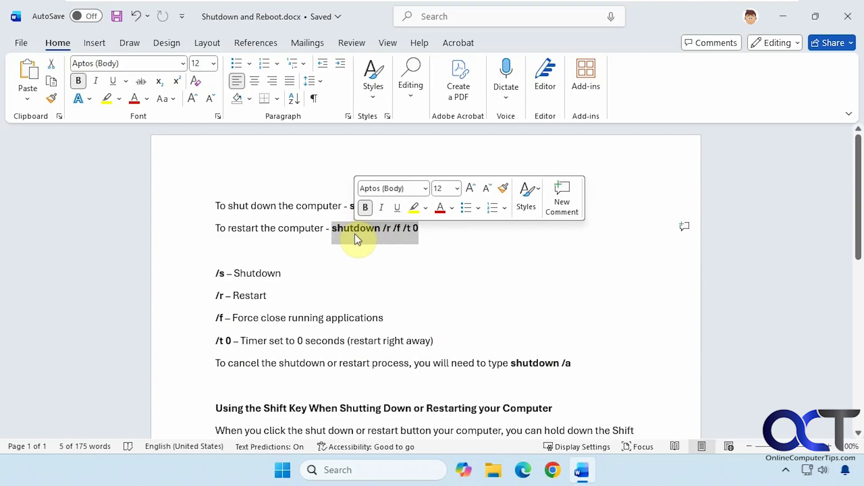
key(ctrl+c)
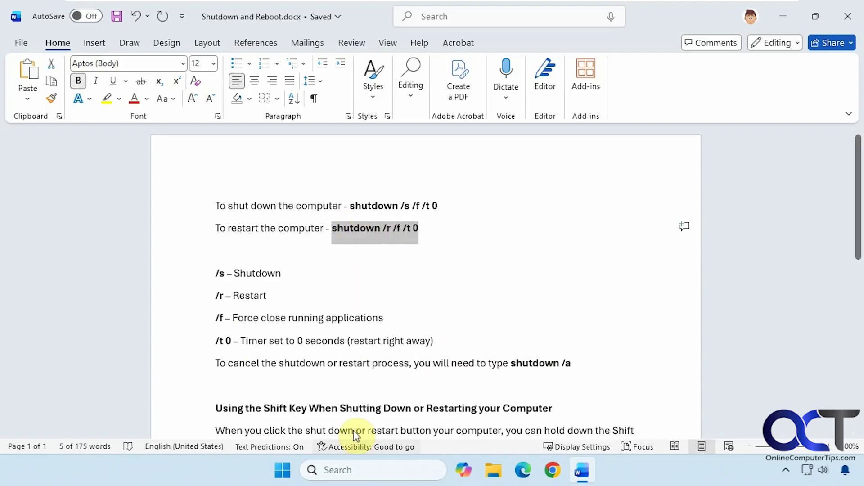
click(344, 463)
- Open Command Prompt via a 'cmd' search, enter shutdown /r /f /t 10, and close Word
text(cmd)
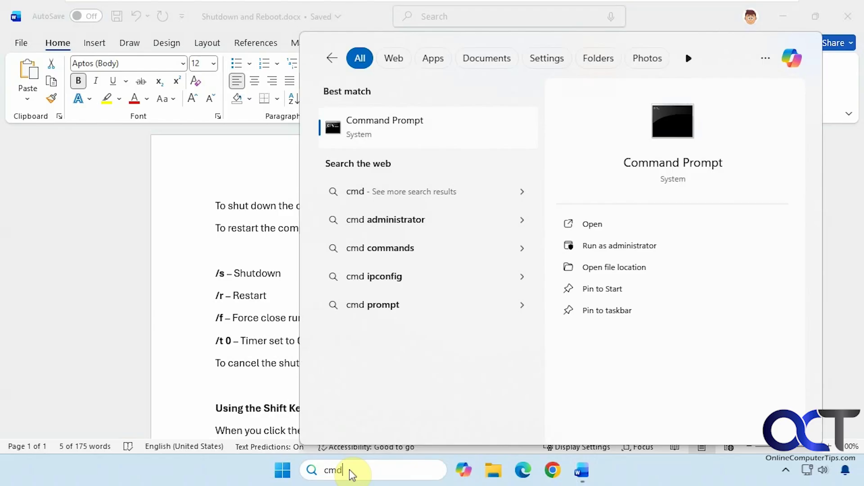
click(430, 136)
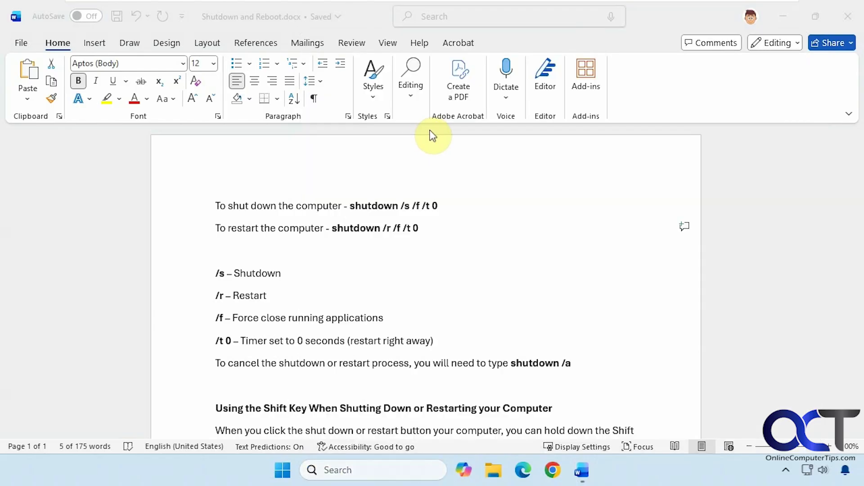
text(shutdown /r /f /t 0)
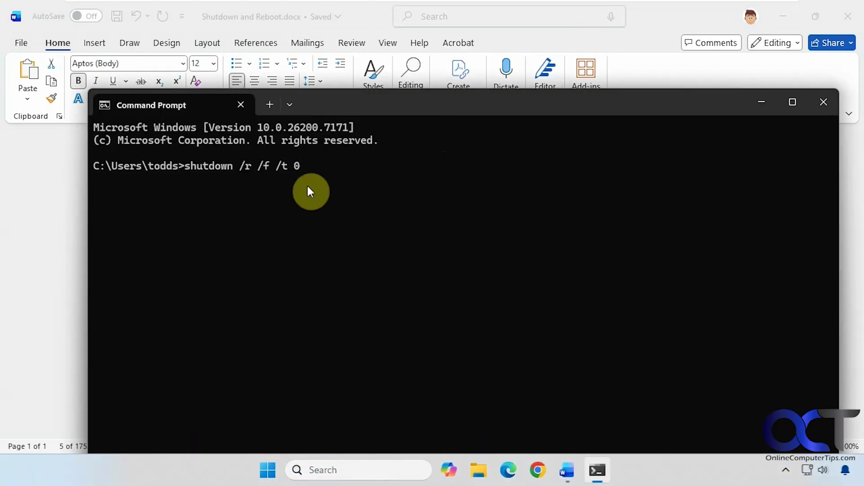
key(BackSpace)
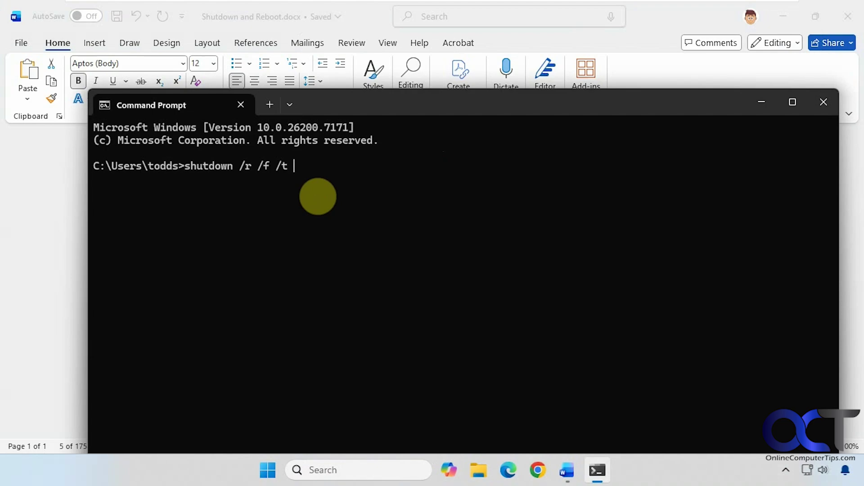
text(10)
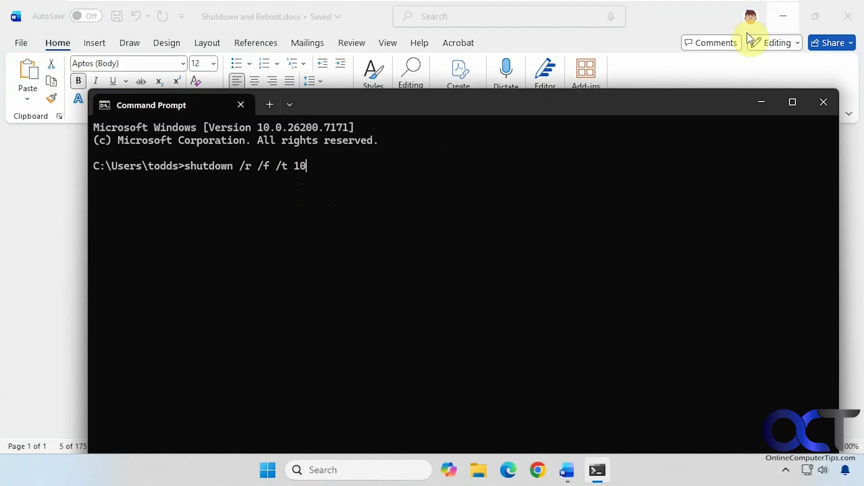
click(838, 17)
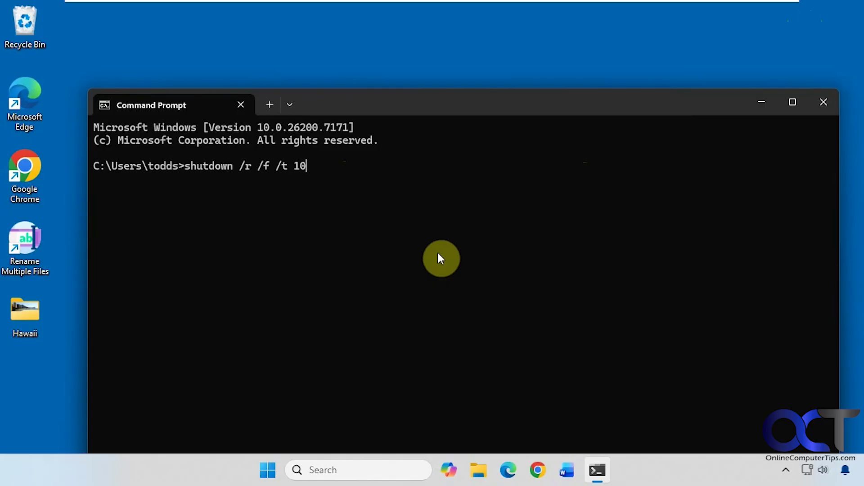
- Run shutdown /r /f /t 10 and dismiss the 'You're about to be signed out' warning
key(Return)
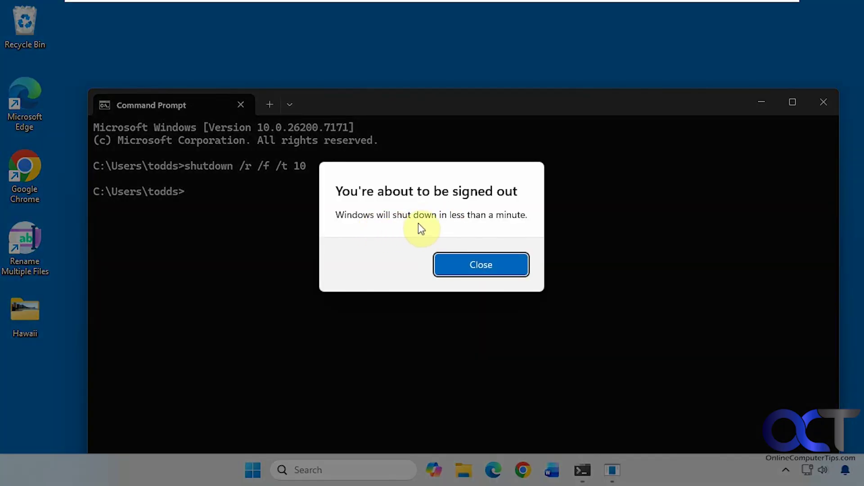
click(471, 261)
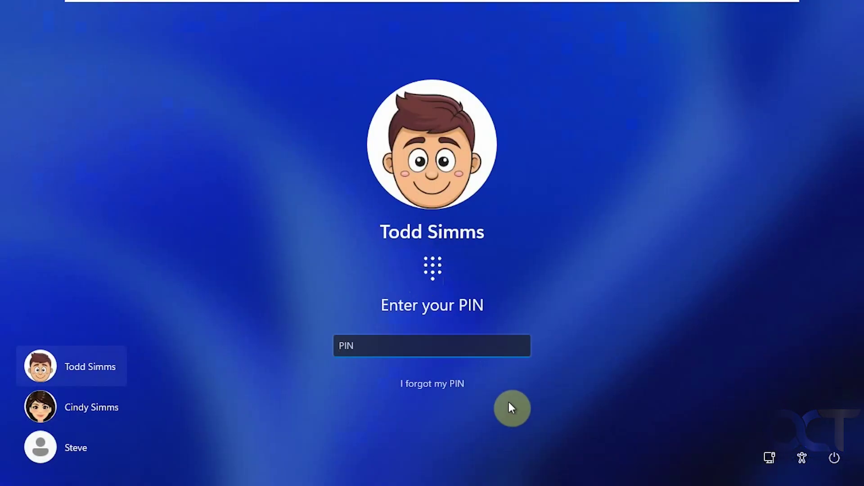
- Check the sign-in screen's power options, then sign in with the account PIN
click(833, 455)
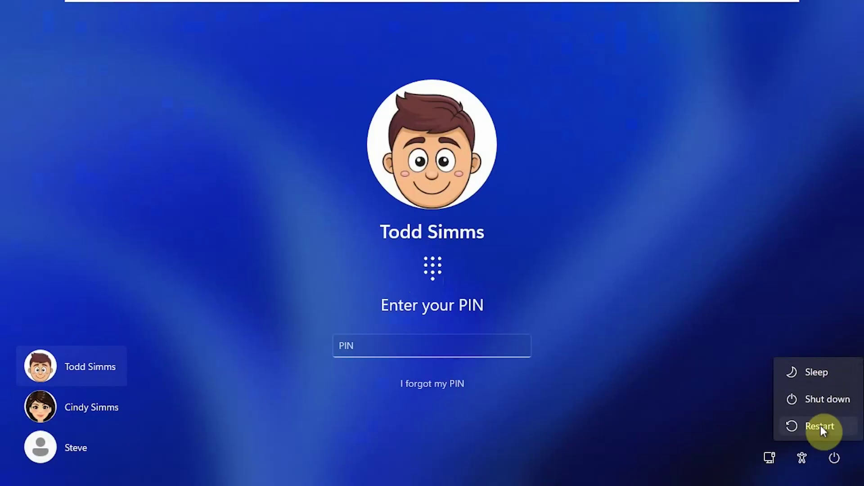
click(477, 347)
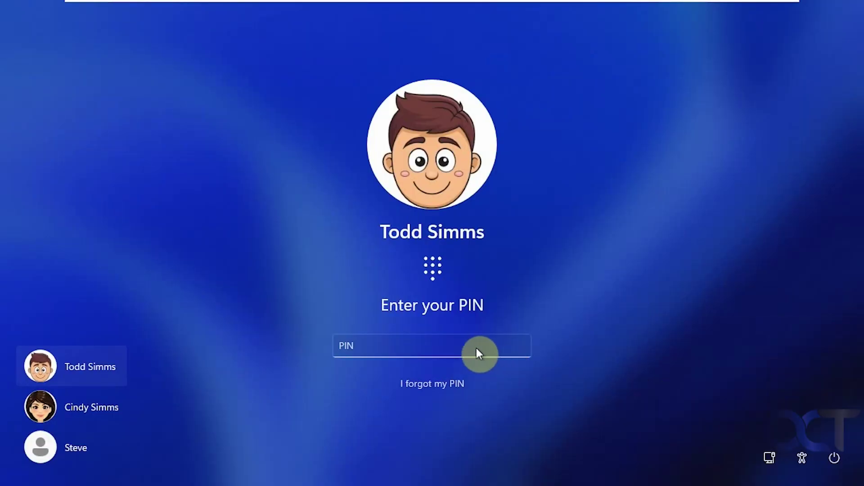
click(472, 344)
text(1234)
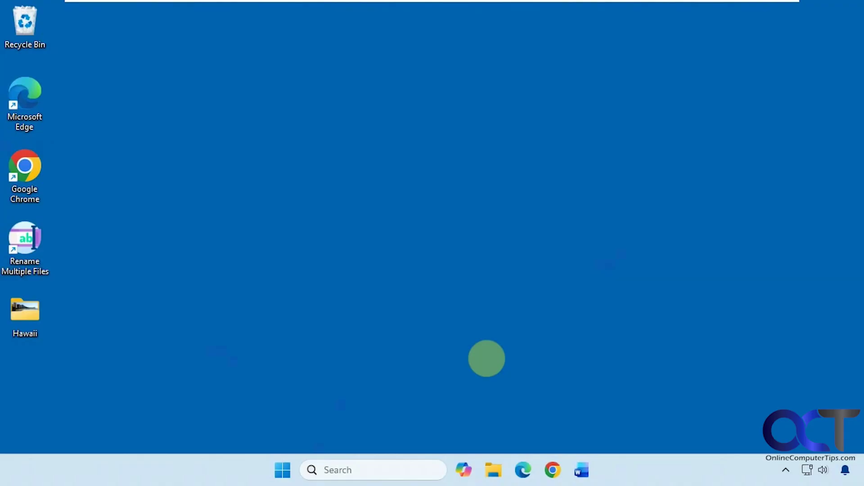
click(581, 469)
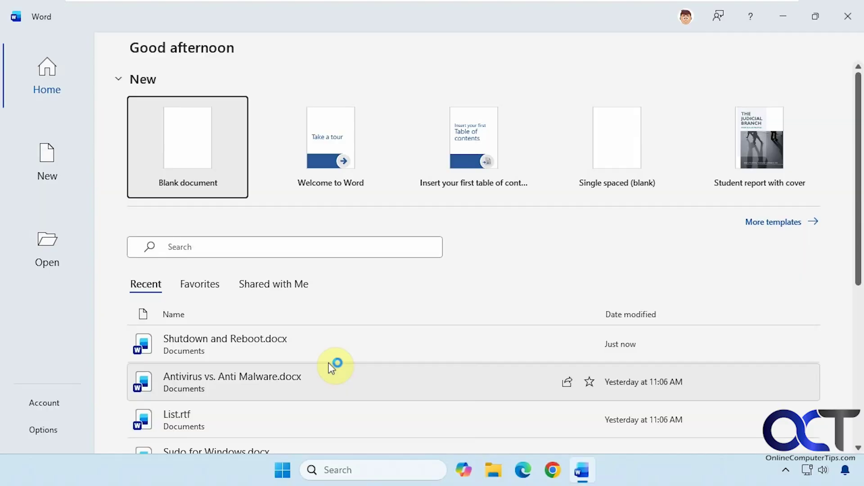
click(278, 351)
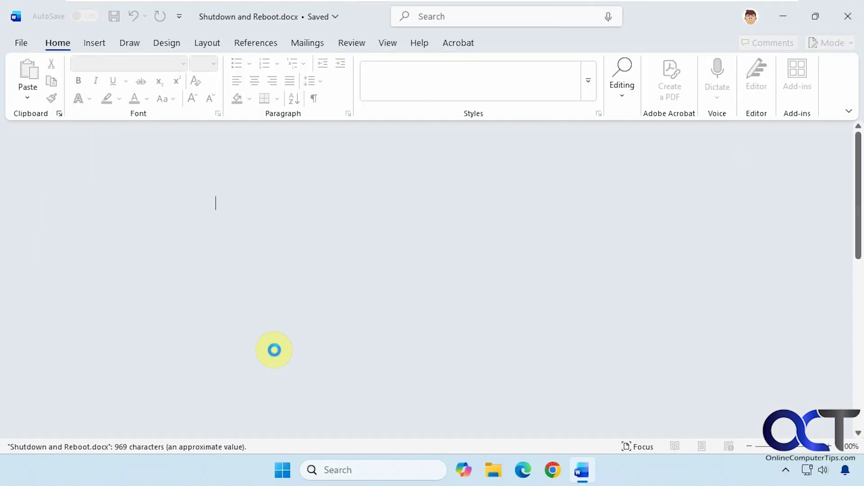
scroll(404, 351, down, 5)
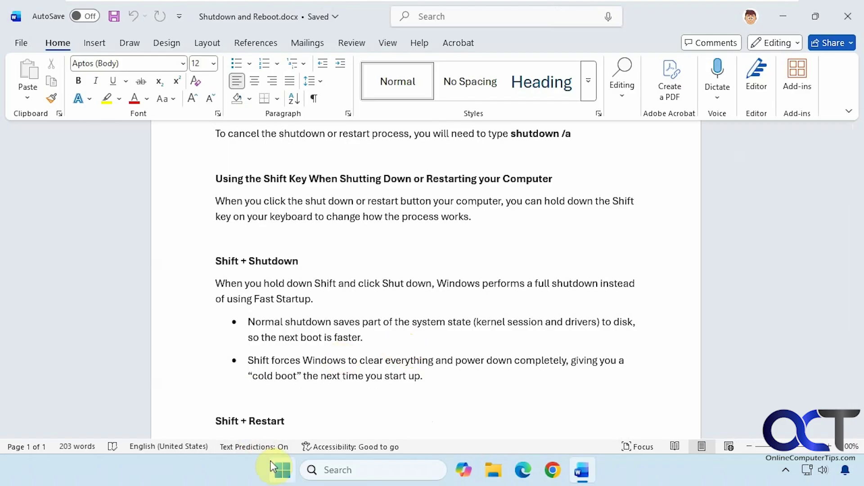
click(281, 468)
click(598, 422)
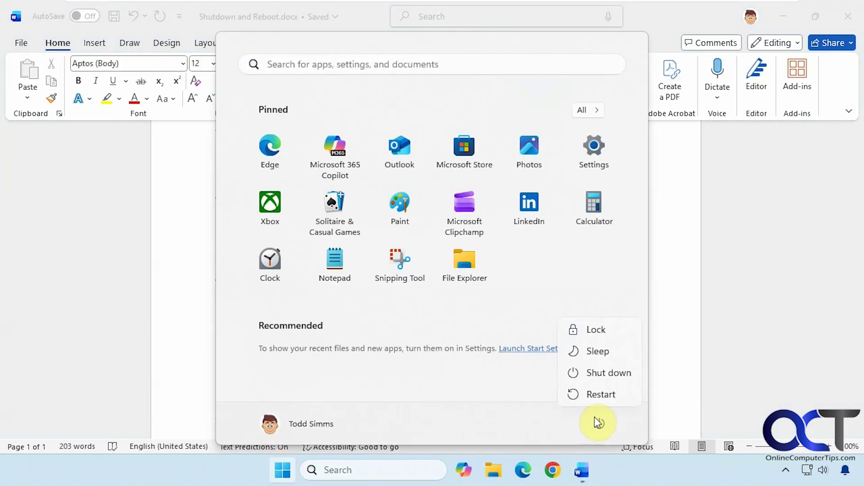
click(798, 353)
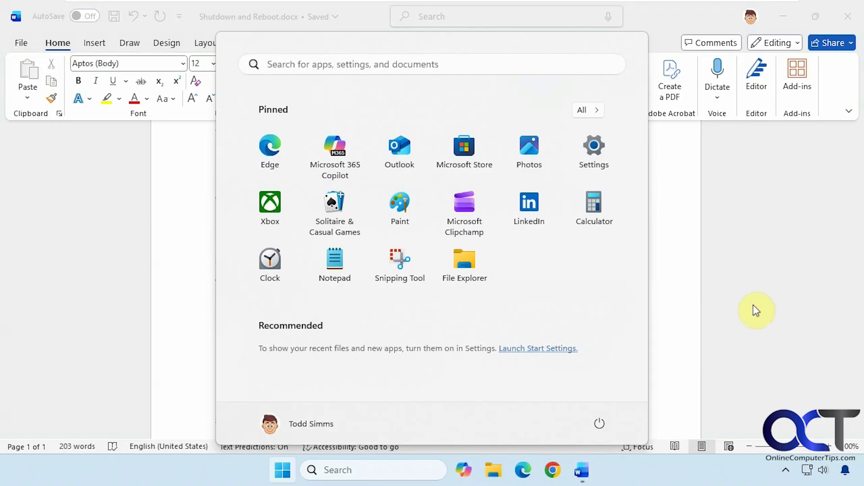
click(770, 304)
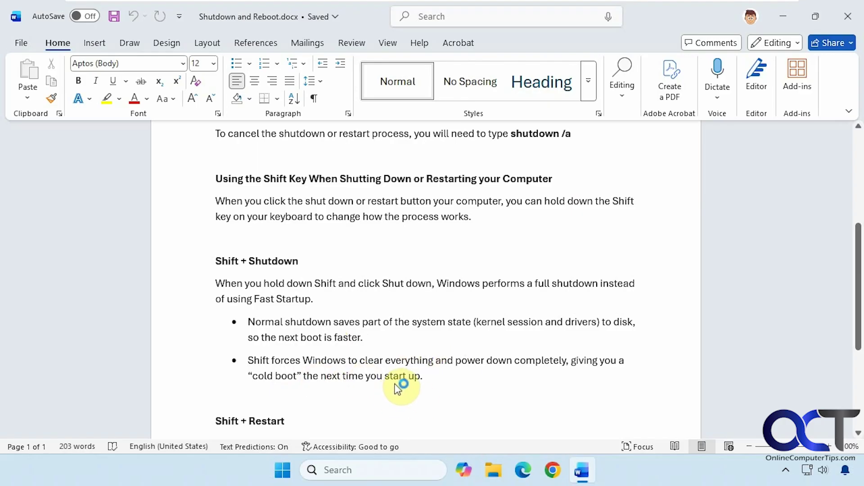
scroll(402, 387, down, 3)
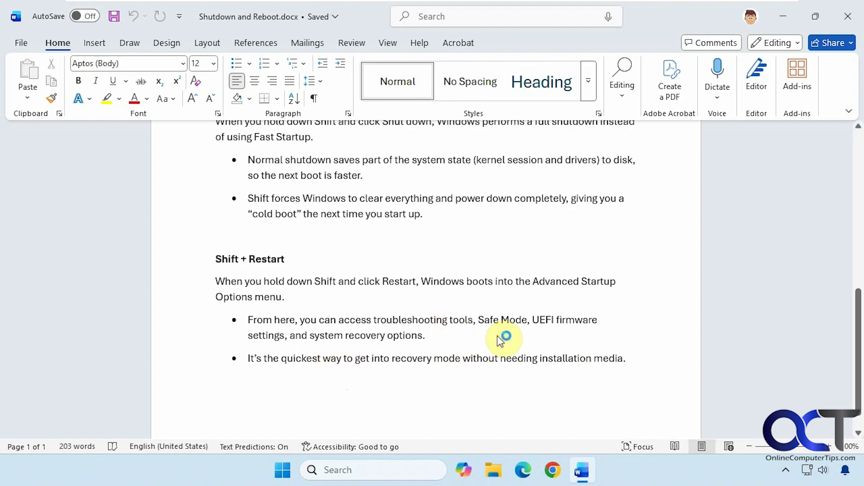
- Close Word and Shift-restart from the Start menu's power button into advanced startup
click(847, 16)
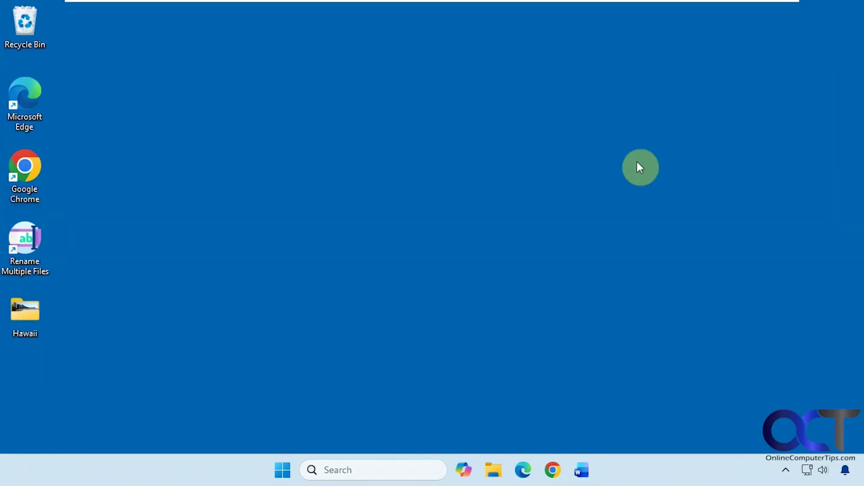
click(282, 470)
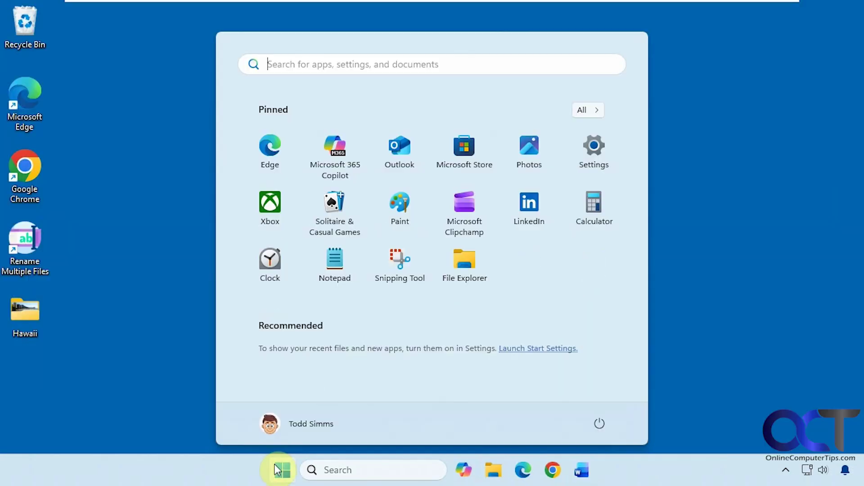
click(599, 425)
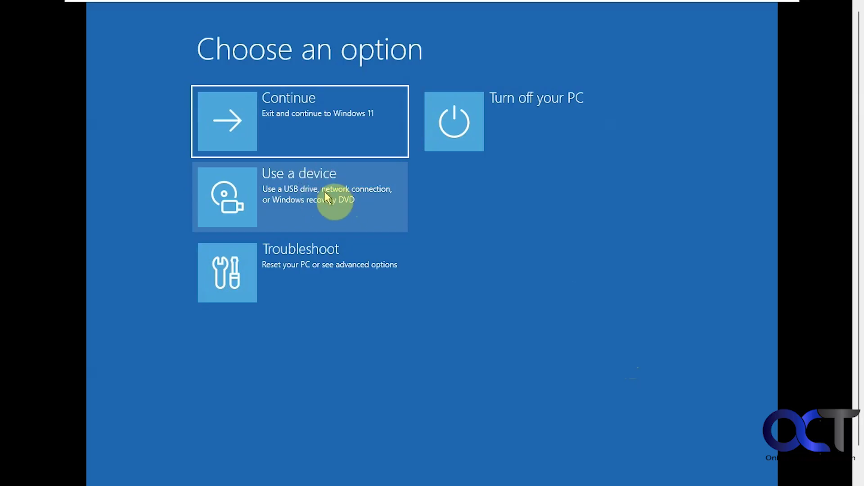
click(327, 260)
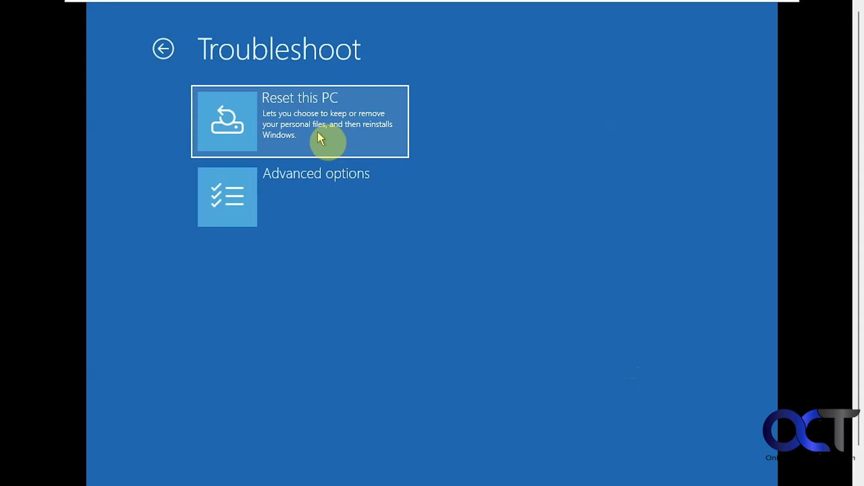
click(314, 182)
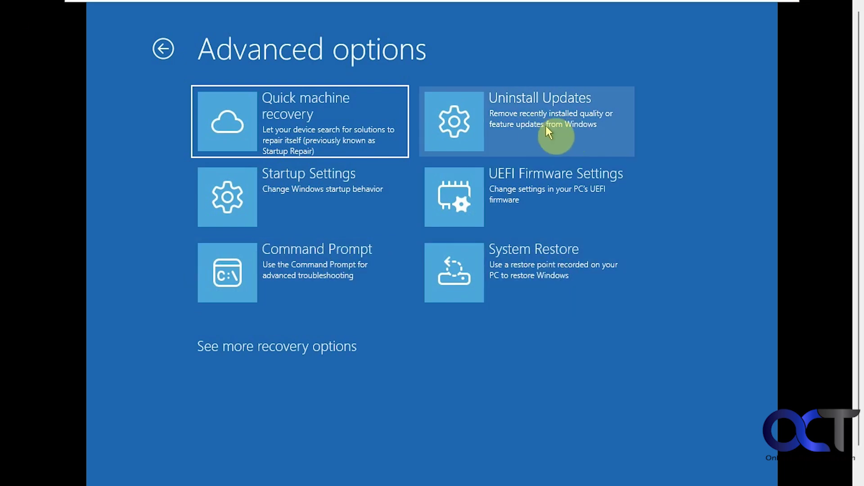
click(325, 347)
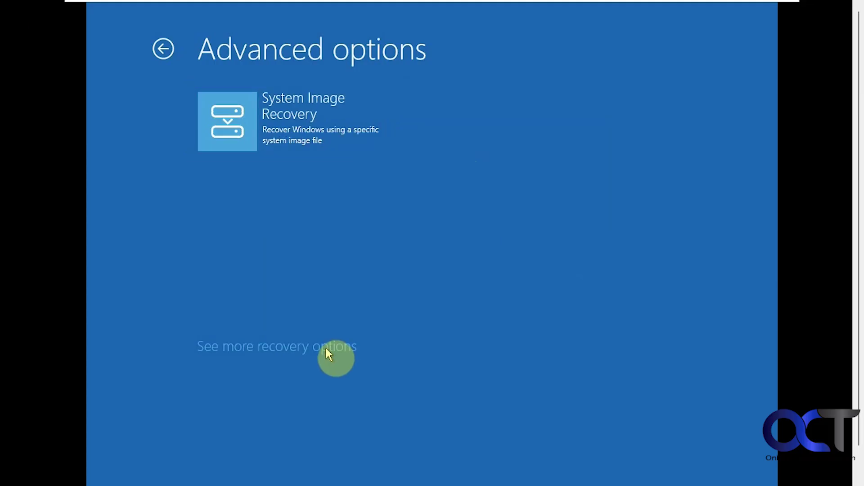
click(163, 49)
- Go back to the recovery environment's main Choose an option screen
click(163, 49)
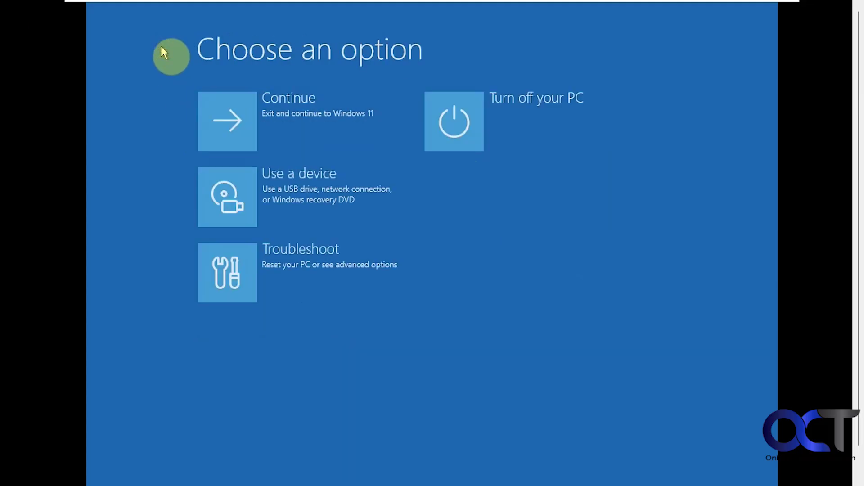